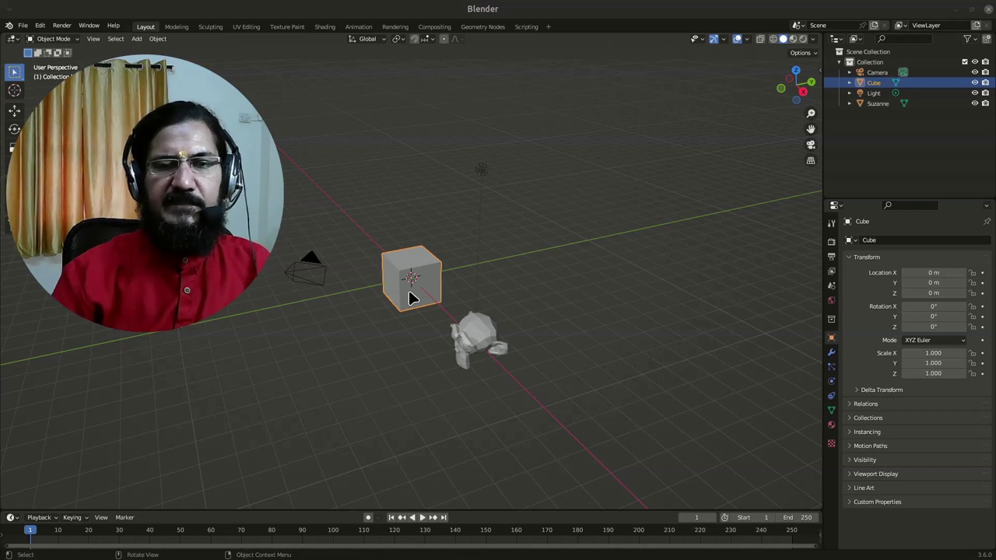
- Orbit the 3D view around the cube to examine the scene from several sides
{"action": "middle_click_drag", "start_coordinate": [409, 294], "coordinate": [736, 226]}
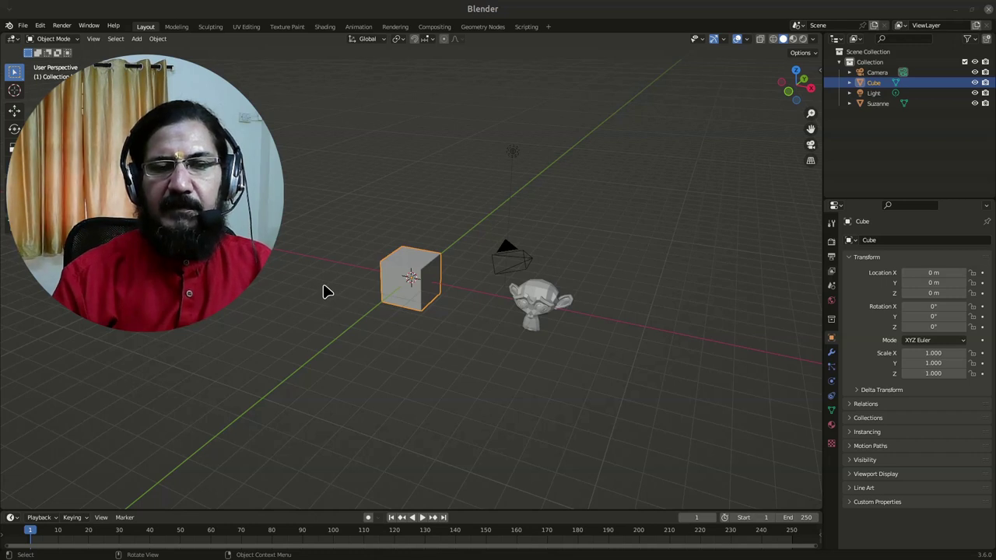
{"action": "middle_click_drag", "start_coordinate": [326, 291], "coordinate": [326, 291]}
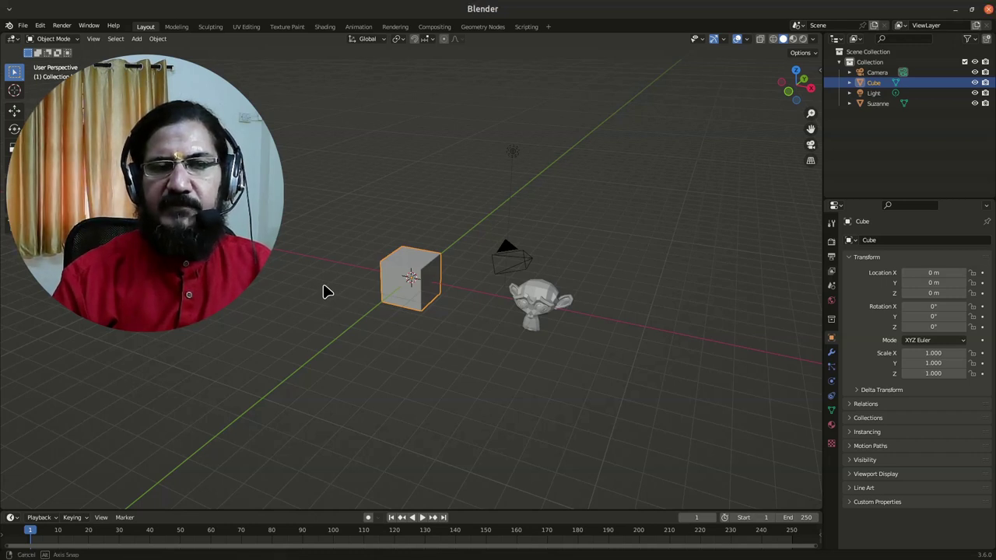
{"action": "middle_click_drag", "start_coordinate": [326, 291], "coordinate": [480, 344]}
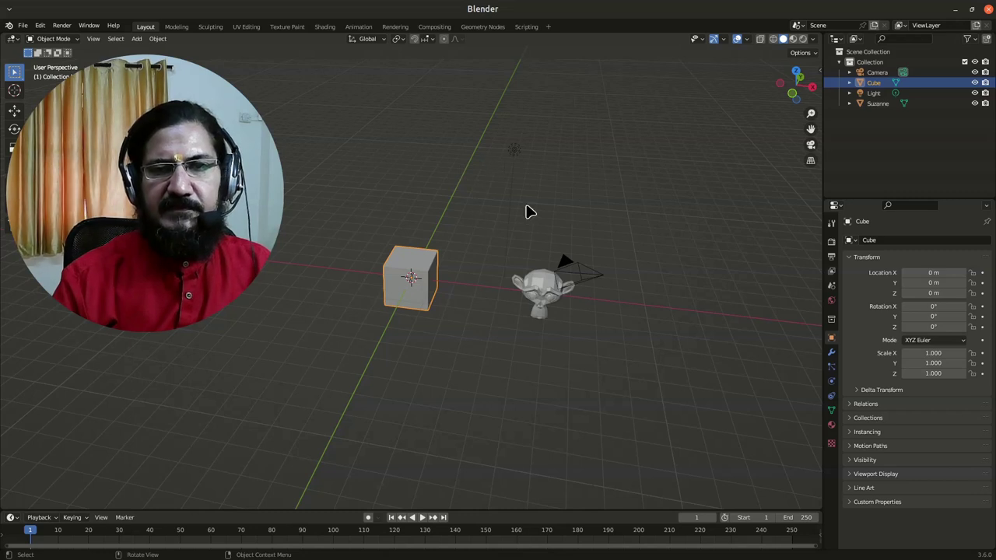
{"action": "middle_click_drag", "start_coordinate": [265, 339], "coordinate": [342, 333]}
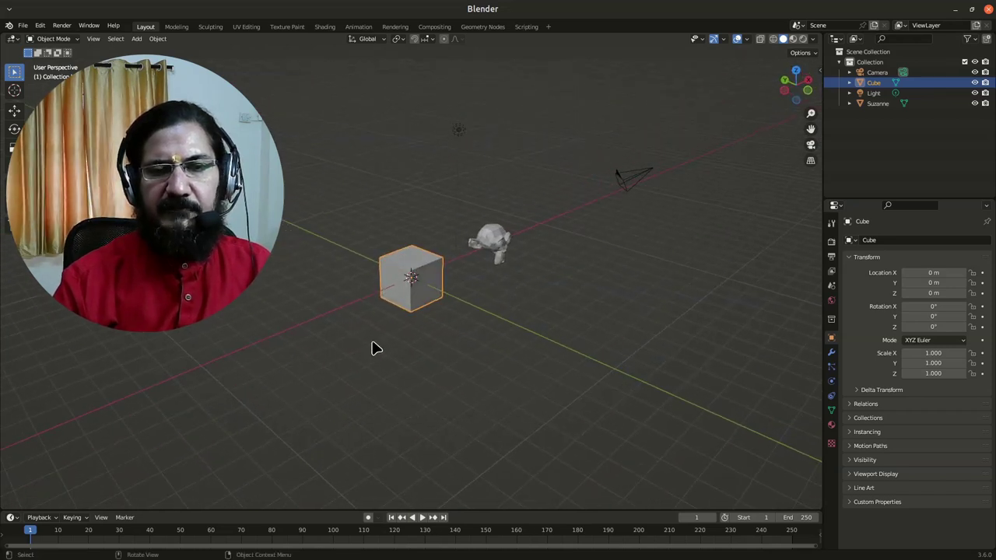
- Zoom the 3D view in and out repeatedly to view the cube and monkey head near and far
{"action": "scroll", "coordinate": [372, 349], "scroll_direction": "up", "scroll_amount": 1}
{"action": "scroll", "coordinate": [372, 349], "scroll_direction": "up", "scroll_amount": 1}
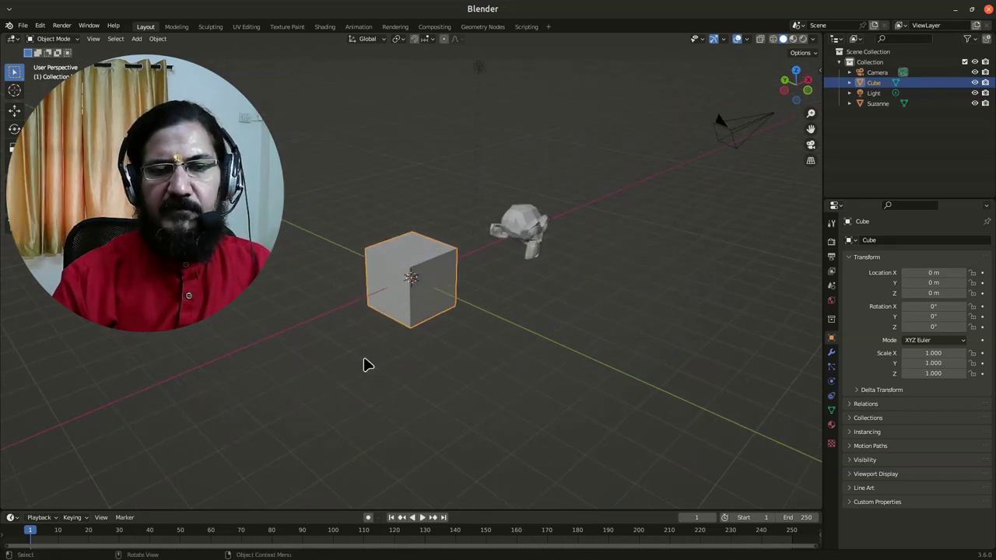
{"action": "scroll", "coordinate": [368, 368], "scroll_direction": "up", "scroll_amount": 2}
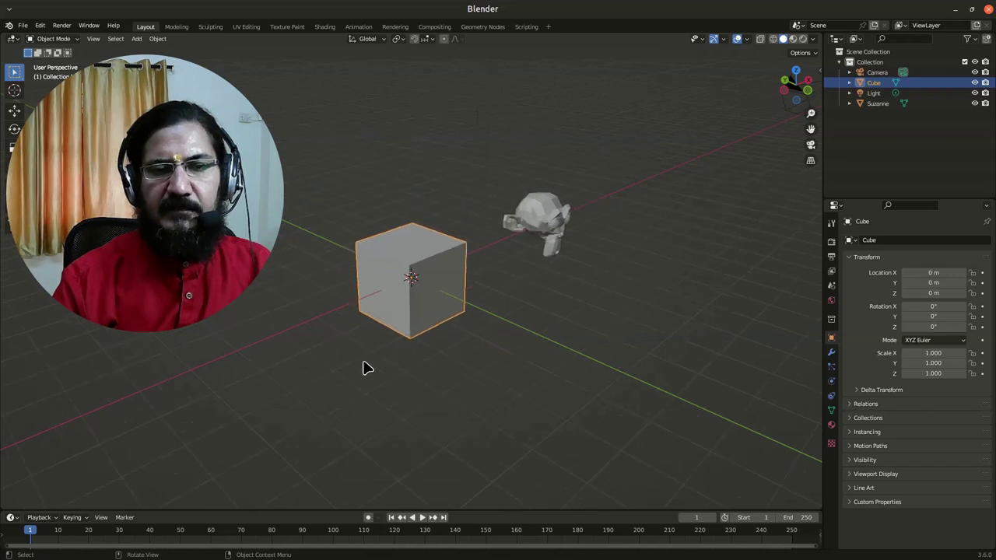
{"action": "scroll", "coordinate": [367, 368], "scroll_direction": "down", "scroll_amount": 5}
{"action": "scroll", "coordinate": [367, 368], "scroll_direction": "down", "scroll_amount": 3}
{"action": "scroll", "coordinate": [368, 368], "scroll_direction": "up", "scroll_amount": 7}
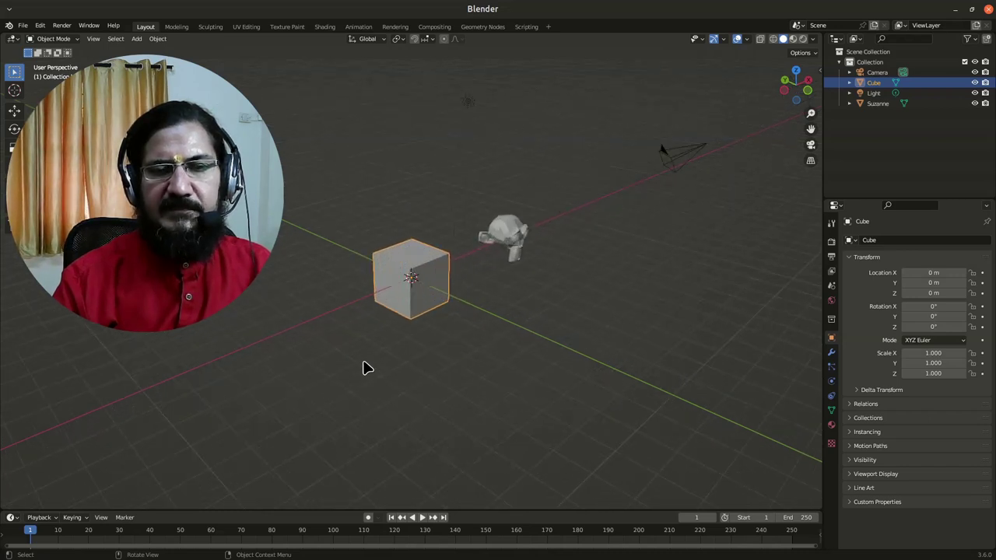
{"action": "scroll", "coordinate": [367, 368], "scroll_direction": "up", "scroll_amount": 2}
{"action": "scroll", "coordinate": [367, 368], "scroll_direction": "down", "scroll_amount": 3}
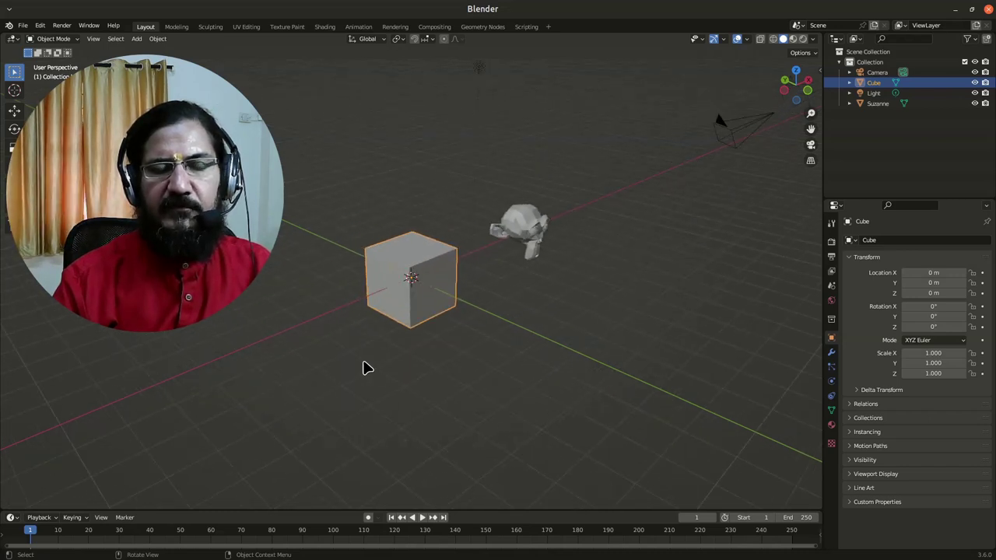
{"action": "scroll", "coordinate": [544, 338], "scroll_direction": "down", "scroll_amount": 6}
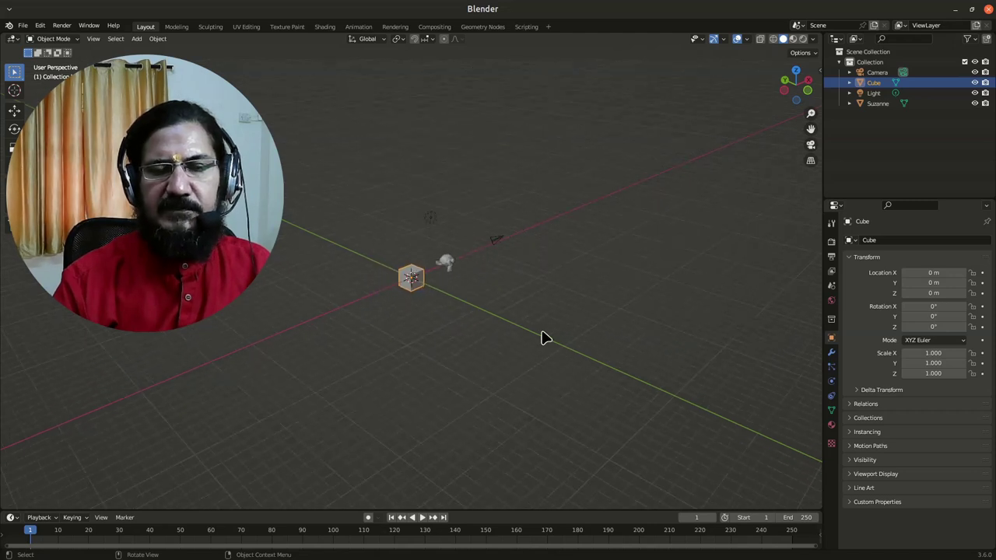
{"action": "scroll", "coordinate": [544, 337], "scroll_direction": "up", "scroll_amount": 8}
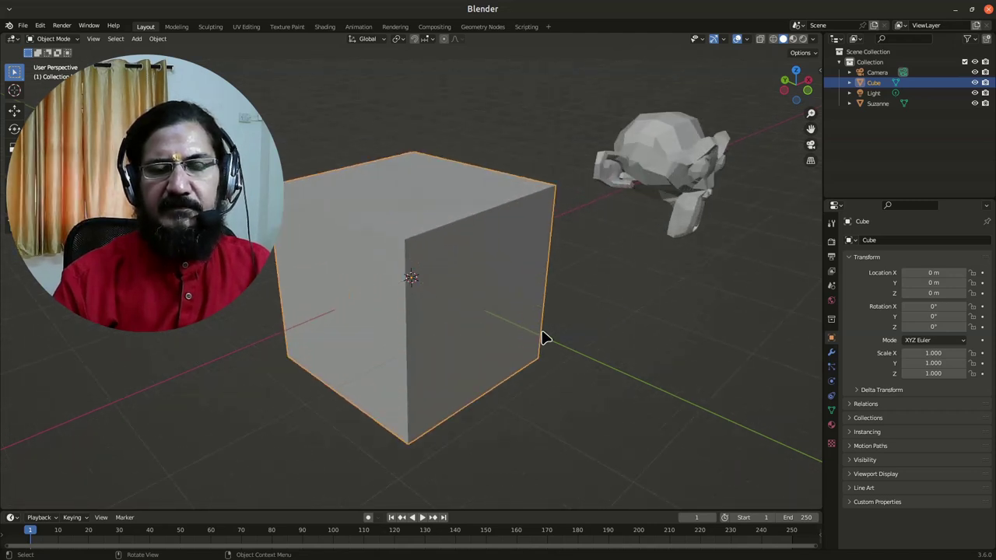
{"action": "scroll", "coordinate": [545, 338], "scroll_direction": "down", "scroll_amount": 2}
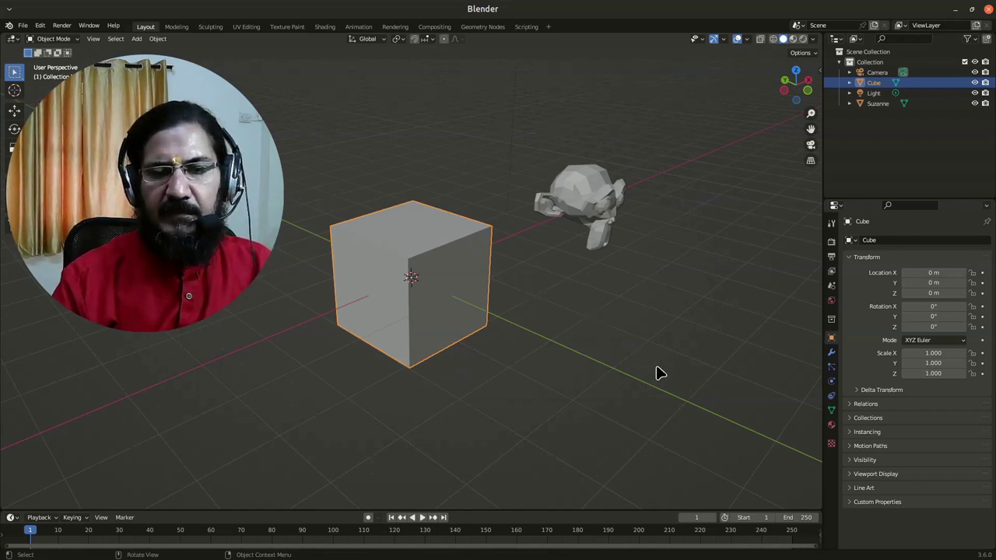
- Select the Suzanne monkey head, centre the view on it and orbit around it at a wider distance
{"action": "left_click", "coordinate": [603, 211]}
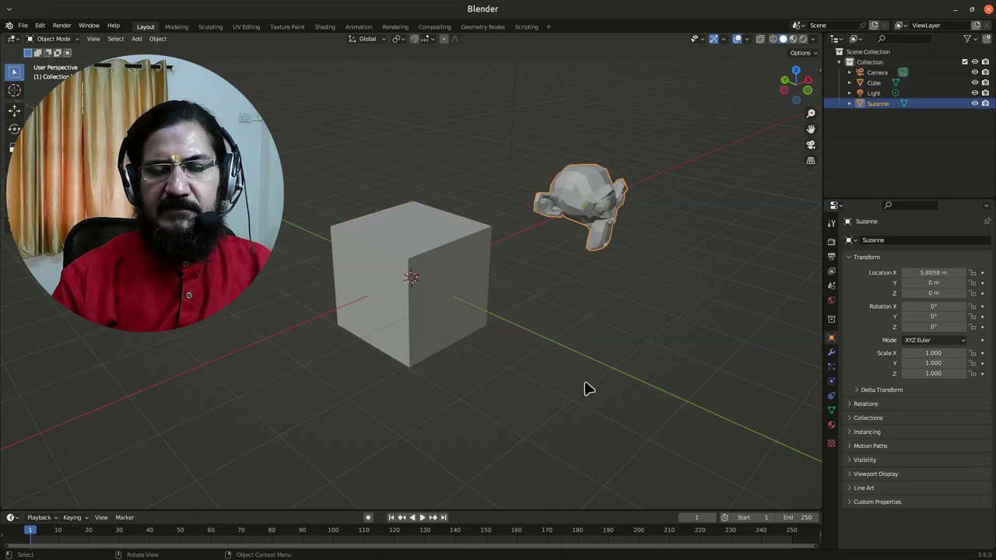
{"action": "middle_click_drag", "start_coordinate": [403, 316], "coordinate": [436, 304]}
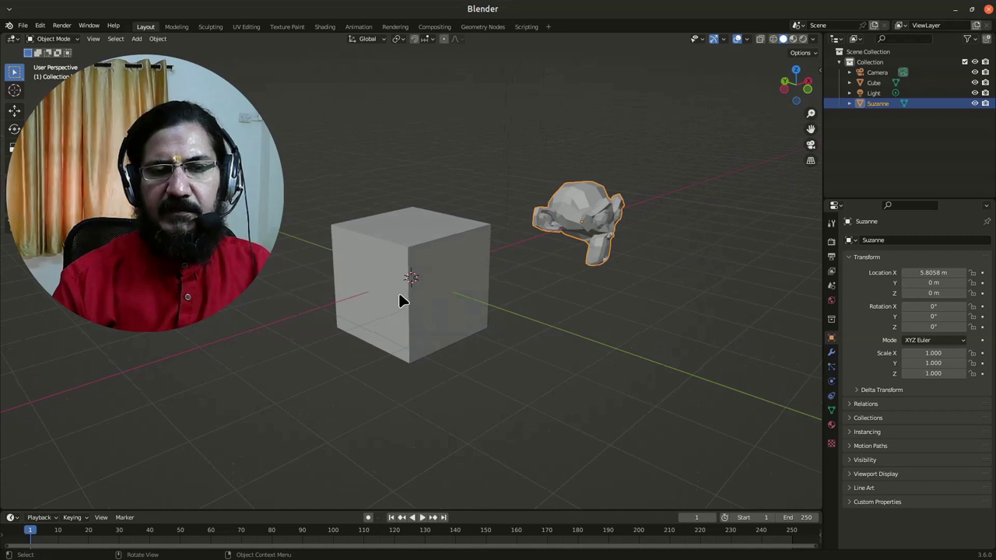
{"action": "scroll", "coordinate": [404, 300], "scroll_direction": "down", "scroll_amount": 2}
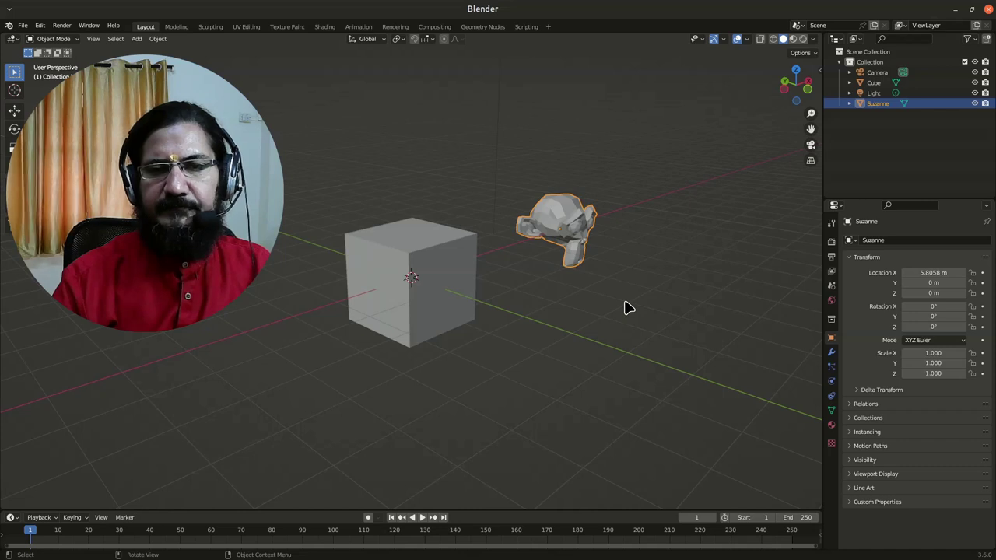
{"action": "key", "text": "KP_Decimal"}
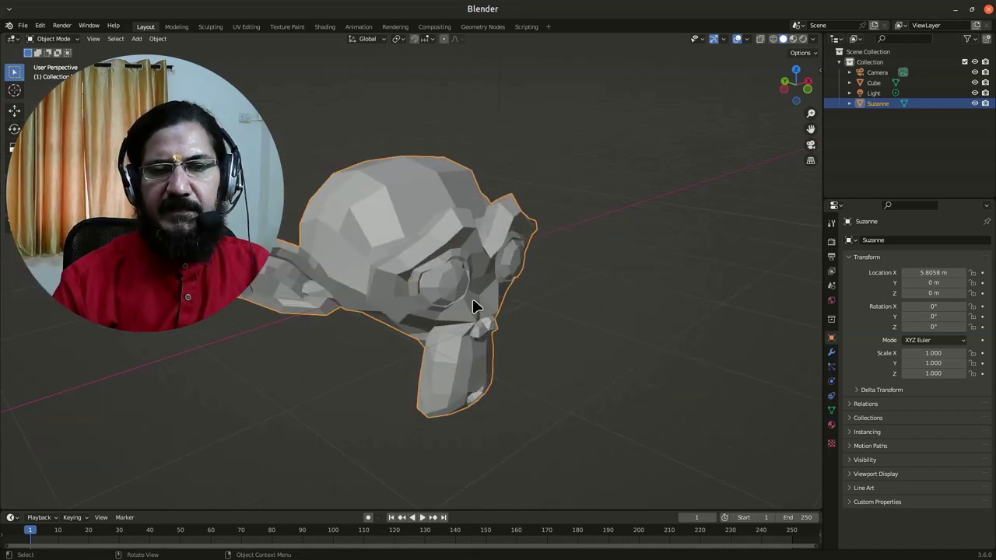
{"action": "scroll", "coordinate": [472, 299], "scroll_direction": "down", "scroll_amount": 5}
{"action": "middle_click_drag", "start_coordinate": [469, 321], "coordinate": [418, 311]}
{"action": "scroll", "coordinate": [424, 312], "scroll_direction": "down", "scroll_amount": 4}
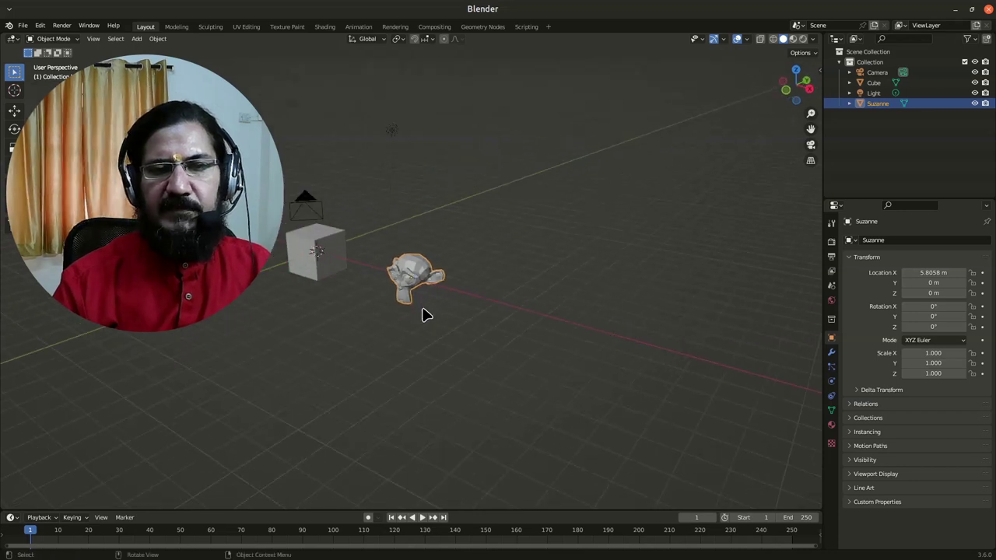
- Select the light, frame it in the view and examine it by orbiting and zooming
{"action": "left_click", "coordinate": [393, 130]}
{"action": "key", "text": "KP_Decimal"}
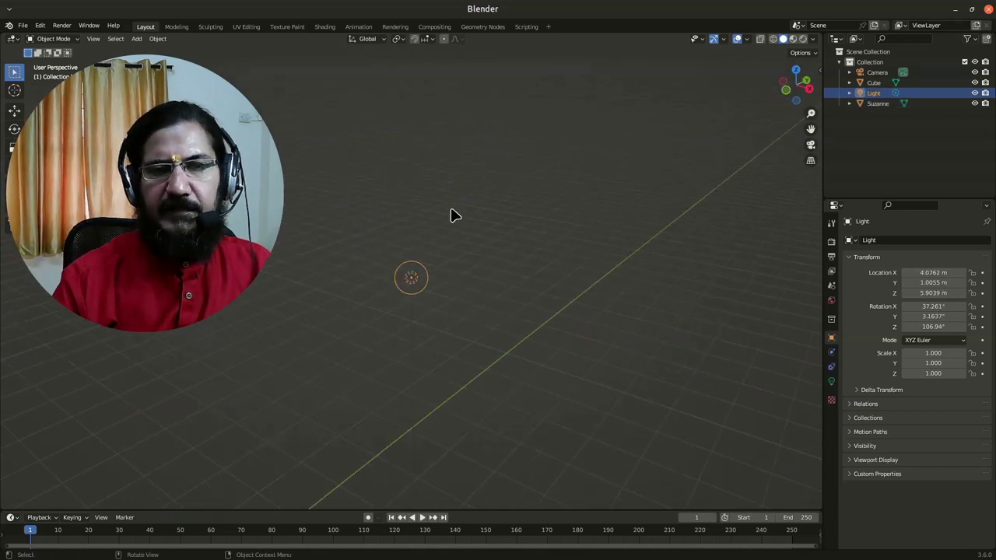
{"action": "middle_click_drag", "start_coordinate": [379, 341], "coordinate": [443, 340]}
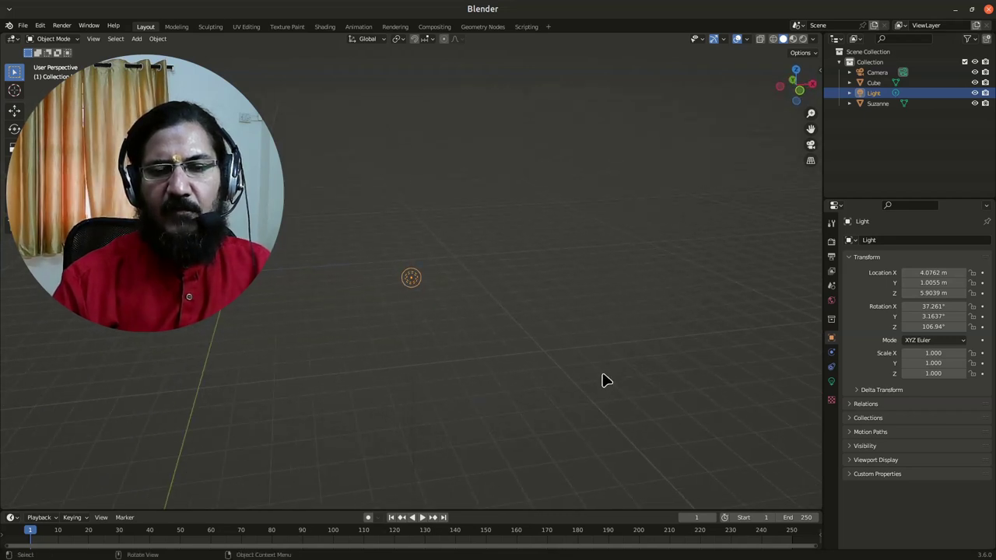
{"action": "scroll", "coordinate": [603, 376], "scroll_direction": "down", "scroll_amount": 3}
{"action": "scroll", "coordinate": [600, 373], "scroll_direction": "down", "scroll_amount": 2}
{"action": "scroll", "coordinate": [599, 374], "scroll_direction": "up", "scroll_amount": 5}
{"action": "scroll", "coordinate": [599, 373], "scroll_direction": "up", "scroll_amount": 1}
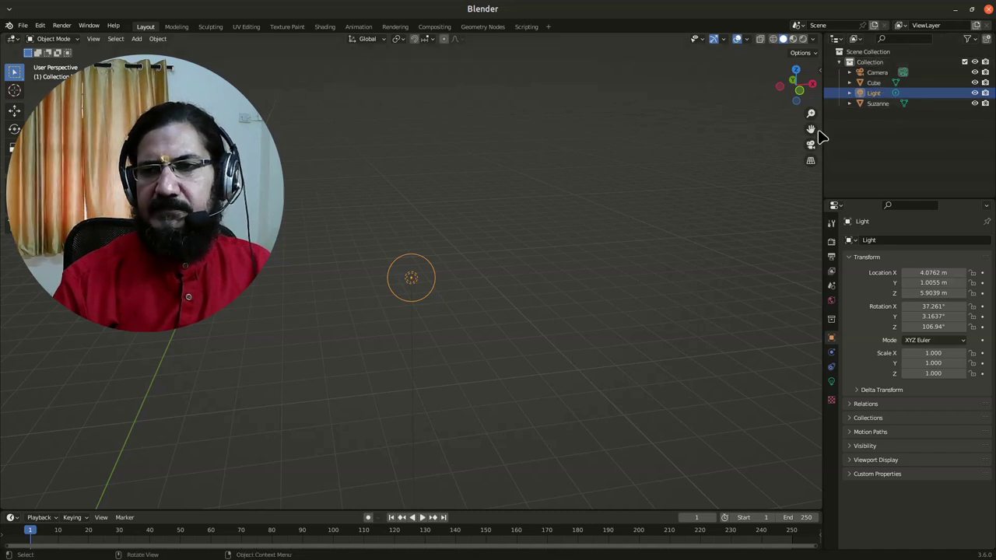
- Select the Cube object, frame it in the view and orbit around it from farther out
{"action": "left_click", "coordinate": [874, 83]}
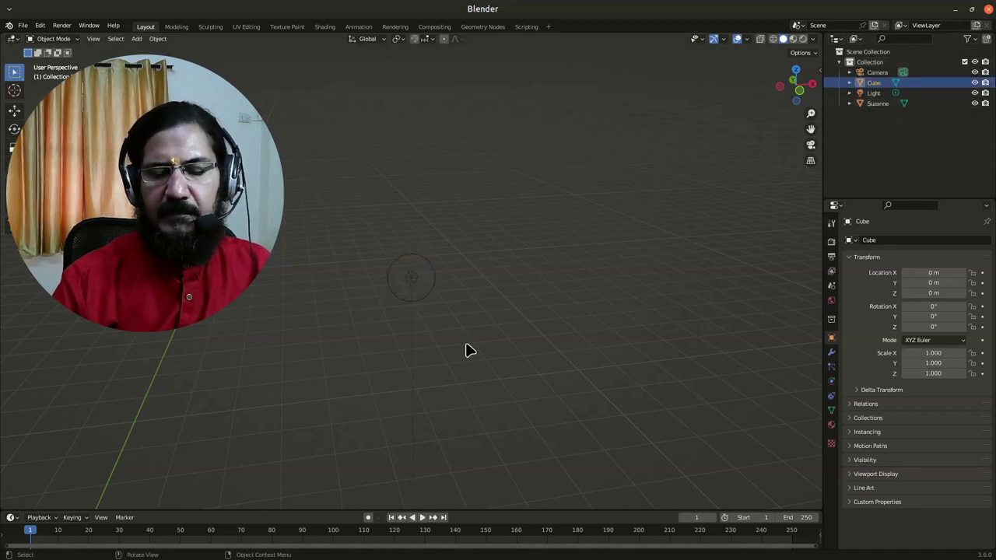
{"action": "key", "text": "KP_Decimal"}
{"action": "scroll", "coordinate": [467, 350], "scroll_direction": "down", "scroll_amount": 8}
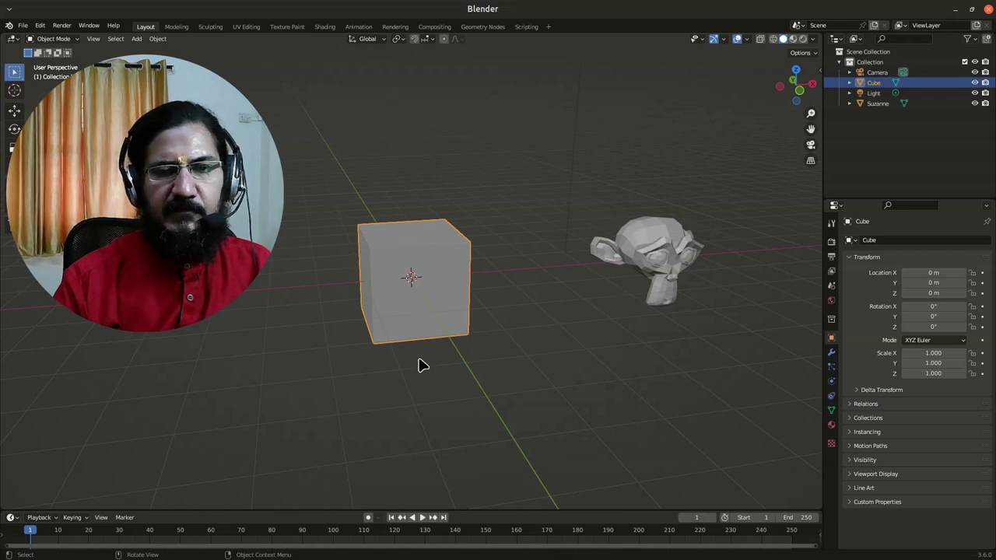
{"action": "middle_click_drag", "start_coordinate": [405, 308], "coordinate": [547, 295]}
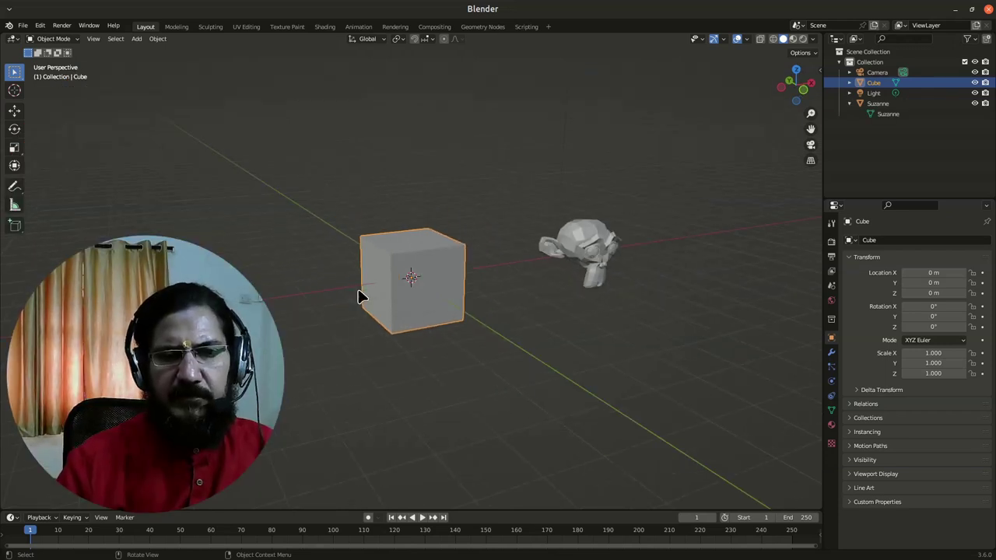
- Select the Suzanne monkey head and fill the view with it using Frame Selected
{"action": "left_click", "coordinate": [601, 253]}
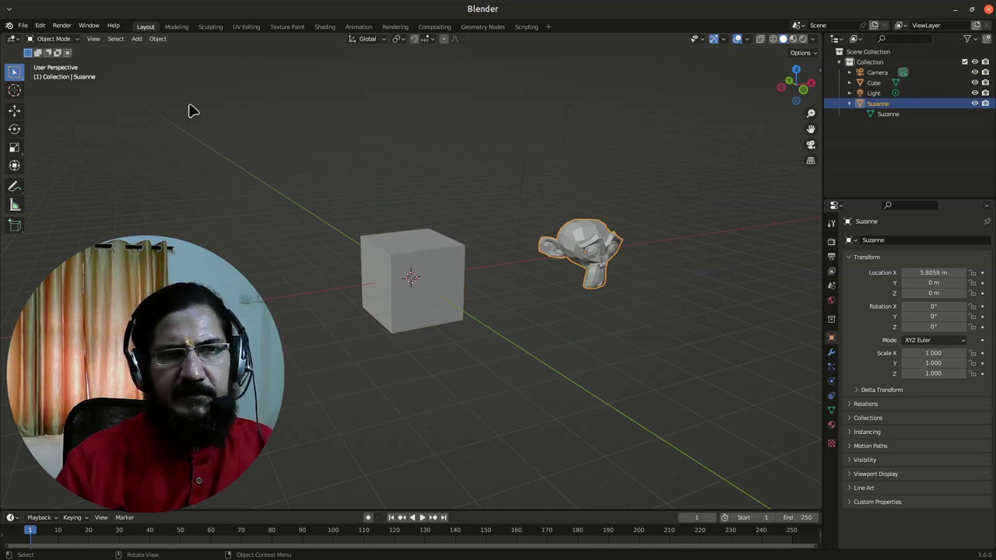
{"action": "left_click", "coordinate": [94, 39]}
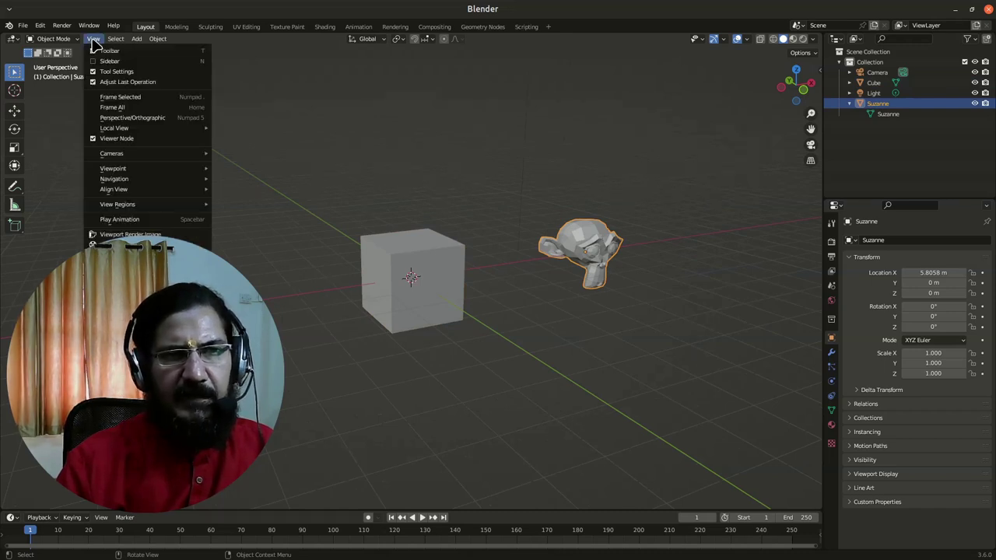
{"action": "left_click", "coordinate": [146, 98]}
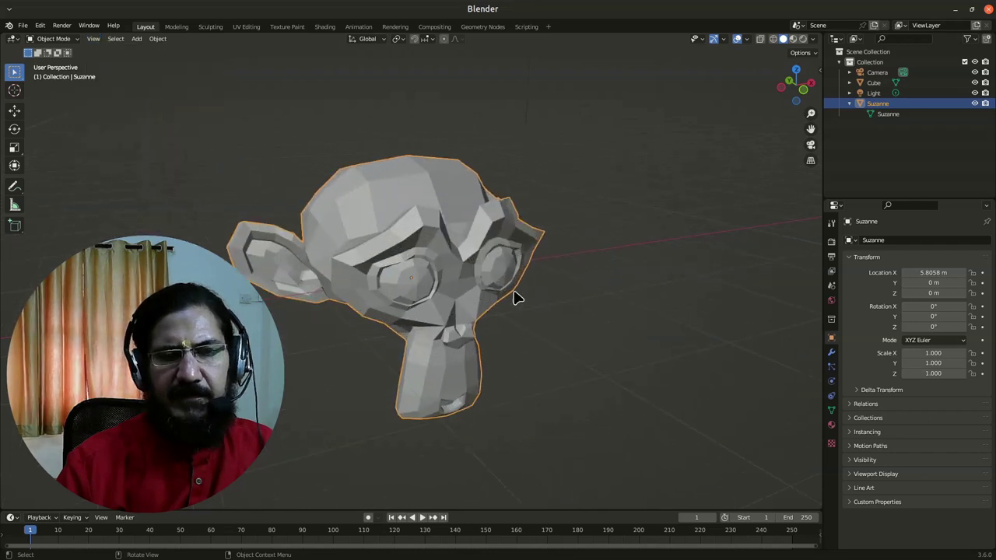
- Zoom out from the monkey head and orbit around it until its face is seen from the front
{"action": "scroll", "coordinate": [516, 297], "scroll_direction": "down", "scroll_amount": 7}
{"action": "key", "text": "g"}
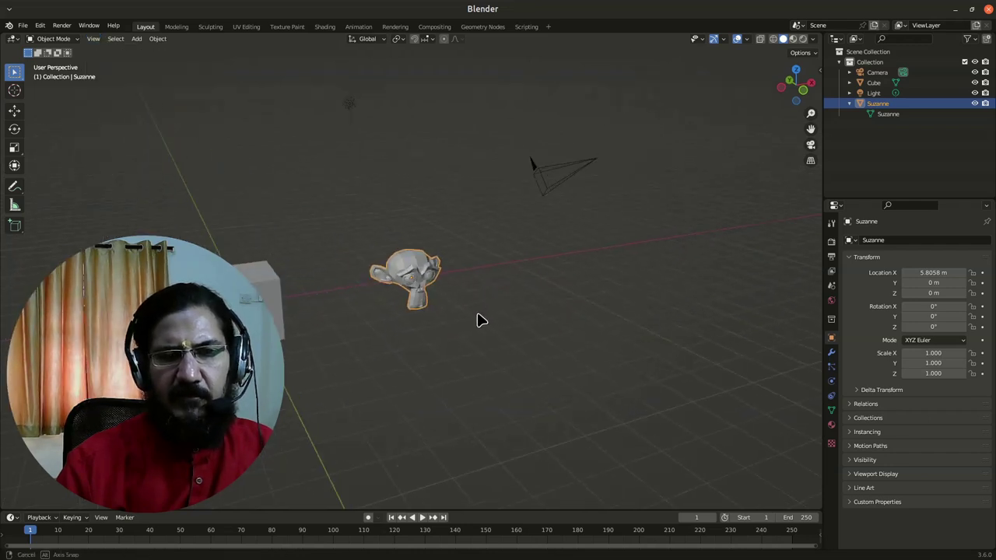
{"action": "middle_click_drag", "start_coordinate": [477, 321], "coordinate": [373, 300]}
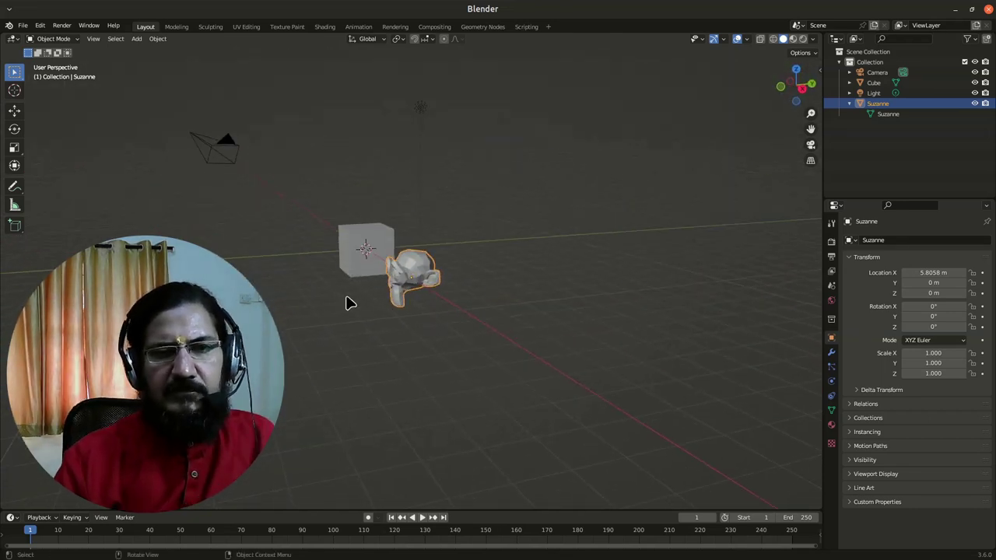
{"action": "middle_click_drag", "start_coordinate": [444, 291], "coordinate": [381, 280]}
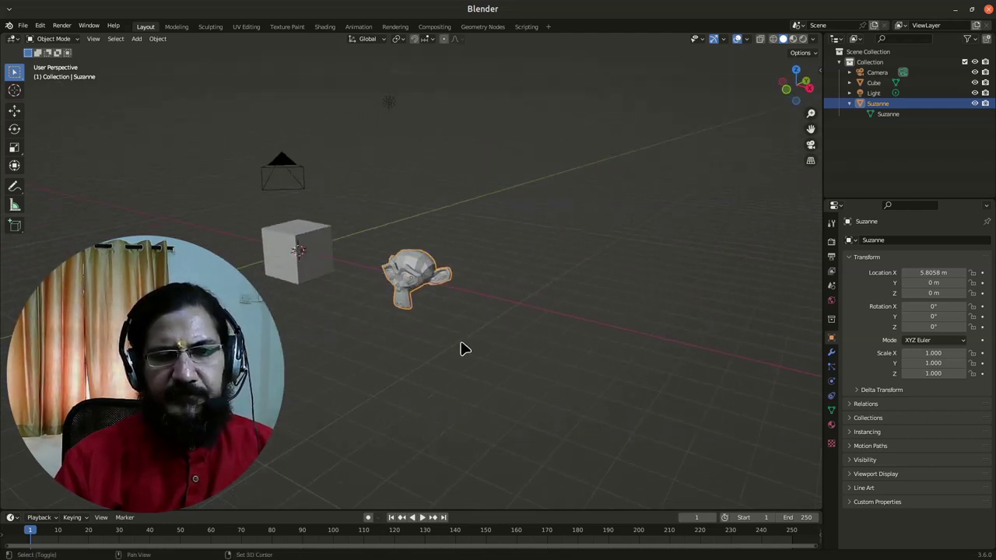
{"action": "middle_click_drag", "start_coordinate": [460, 345], "coordinate": [435, 314]}
{"action": "middle_click_drag", "start_coordinate": [351, 273], "coordinate": [464, 307]}
- Zoom in and out on the monkey head's face to view it close up
{"action": "scroll", "coordinate": [473, 291], "scroll_direction": "up", "scroll_amount": 4}
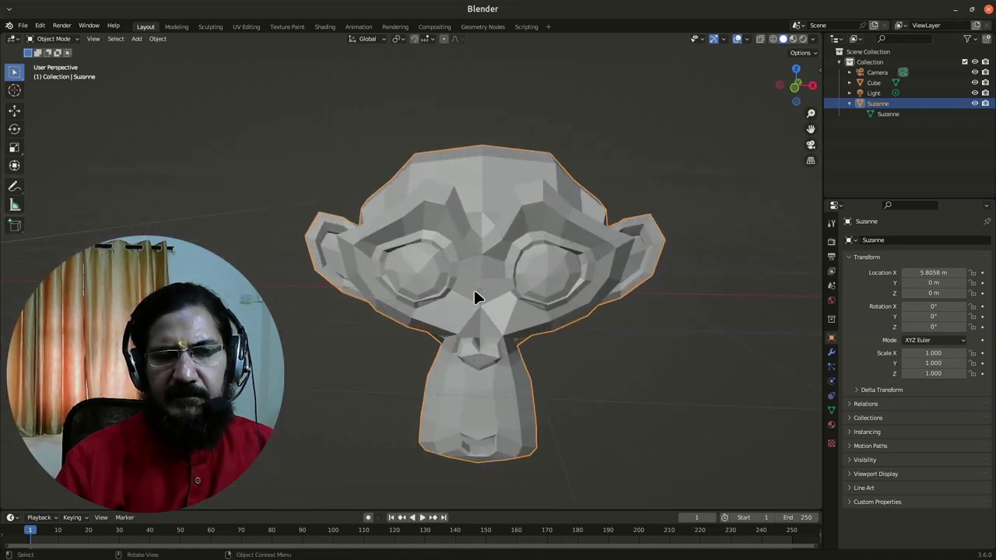
{"action": "scroll", "coordinate": [568, 344], "scroll_direction": "down", "scroll_amount": 2}
{"action": "scroll", "coordinate": [563, 373], "scroll_direction": "up", "scroll_amount": 4}
{"action": "scroll", "coordinate": [551, 355], "scroll_direction": "down", "scroll_amount": 2}
{"action": "scroll", "coordinate": [550, 355], "scroll_direction": "up", "scroll_amount": 2}
{"action": "middle_click_drag", "start_coordinate": [571, 402], "coordinate": [563, 377]}
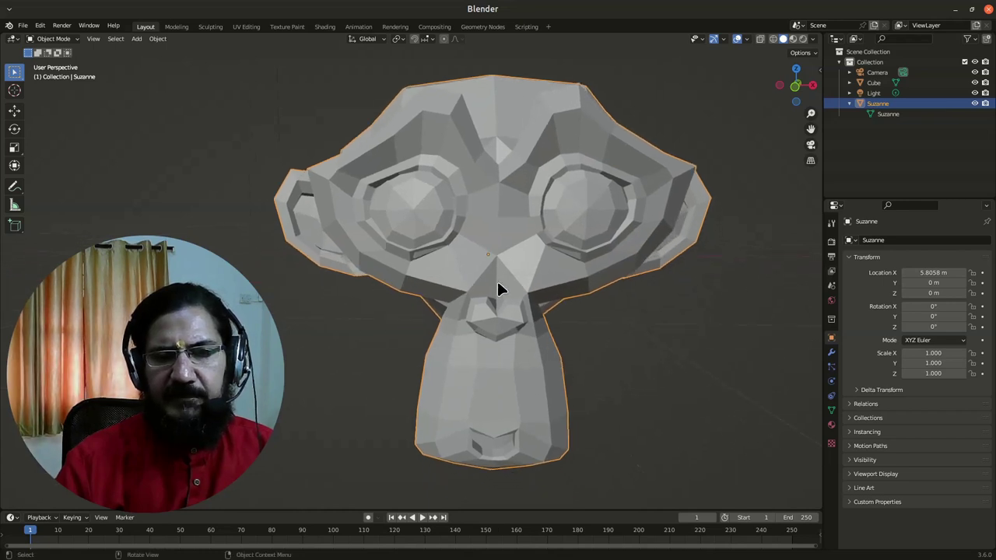
- Pan the 3D view back and forth across the monkey head's face
{"action": "middle_click_drag", "start_coordinate": [498, 286], "coordinate": [474, 251]}
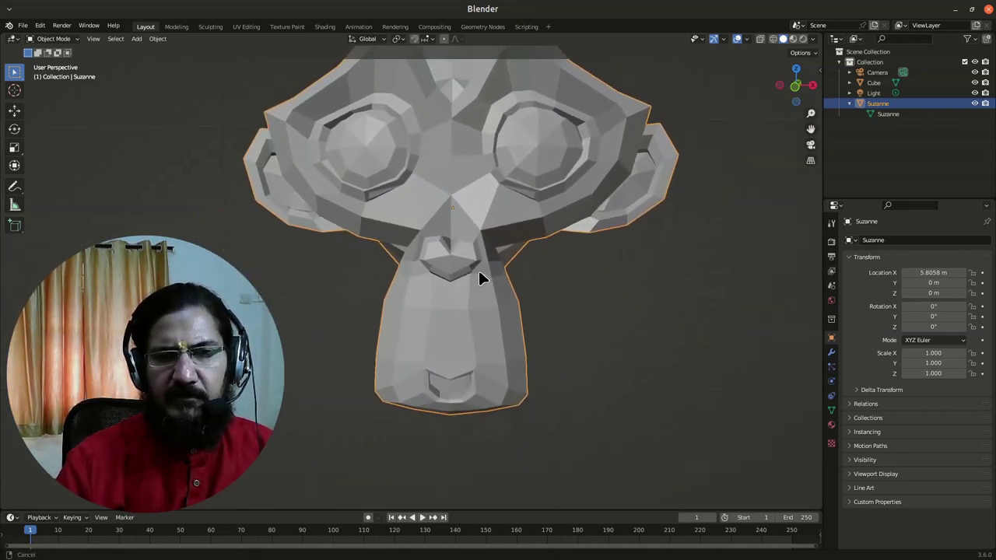
{"action": "middle_click_drag", "start_coordinate": [480, 285], "coordinate": [507, 321]}
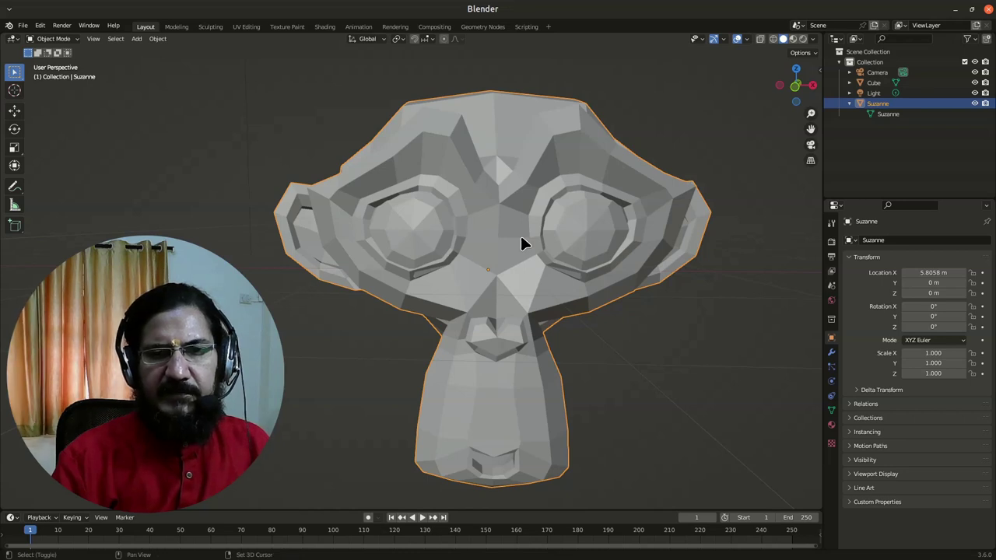
{"action": "mouse_move", "coordinate": [521, 239]}
{"action": "middle_mouse_down"}
{"action": "mouse_move", "coordinate": [613, 243]}
{"action": "mouse_move", "coordinate": [425, 252]}
{"action": "mouse_move", "coordinate": [558, 258]}
{"action": "mouse_move", "coordinate": [430, 244]}
{"action": "mouse_move", "coordinate": [567, 246]}
{"action": "mouse_move", "coordinate": [503, 247]}
{"action": "mouse_move", "coordinate": [520, 246]}
{"action": "middle_mouse_up"}
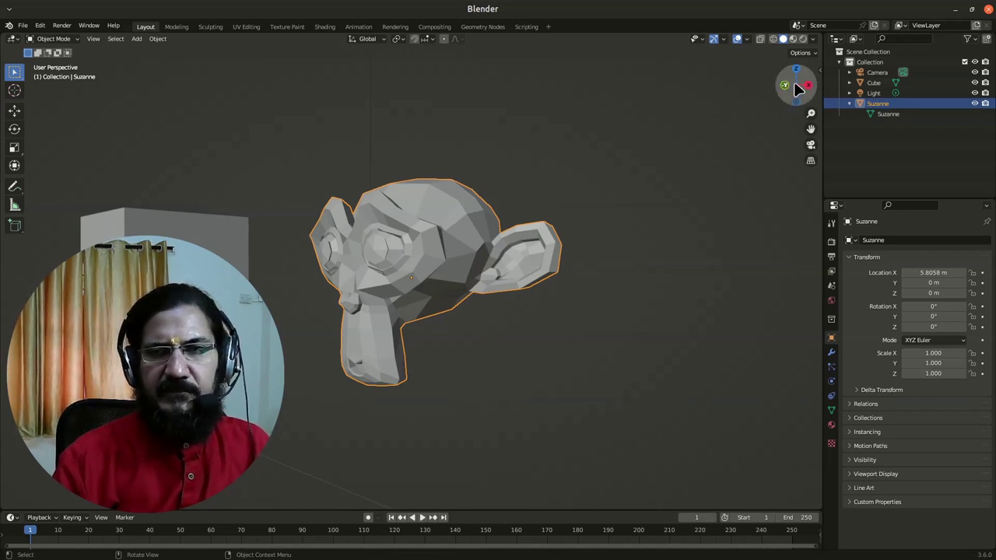
- Rotate and pan the view of the monkey head with the viewport navigation gizmos, ending with an orbit around it
{"action": "mouse_move", "coordinate": [795, 86]}
{"action": "left_mouse_down"}
{"action": "mouse_move", "coordinate": [747, 92]}
{"action": "mouse_move", "coordinate": [817, 86]}
{"action": "mouse_move", "coordinate": [785, 85]}
{"action": "mouse_move", "coordinate": [801, 85]}
{"action": "left_mouse_up"}
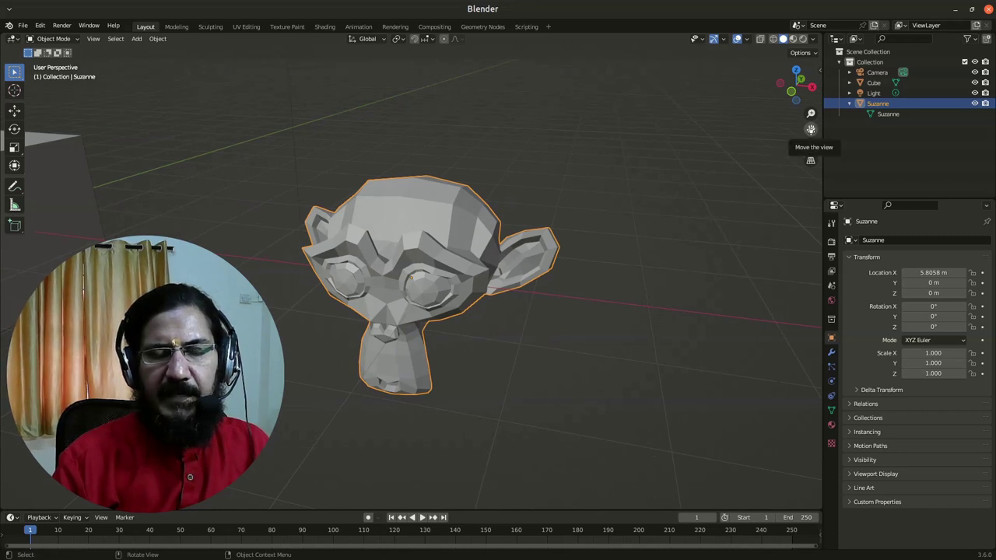
{"action": "left_click_drag", "start_coordinate": [810, 130], "coordinate": [717, 113]}
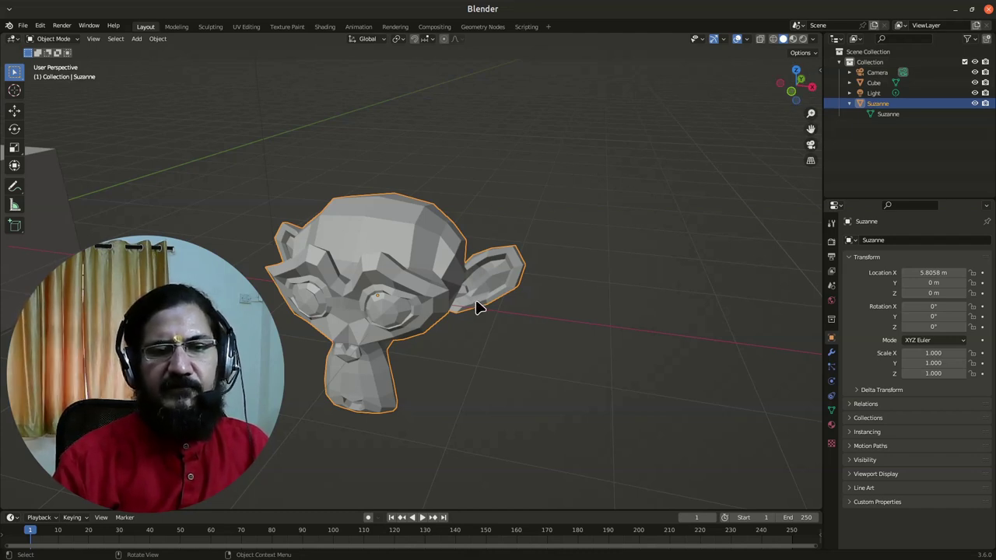
{"action": "middle_click_drag", "start_coordinate": [499, 326], "coordinate": [557, 315]}
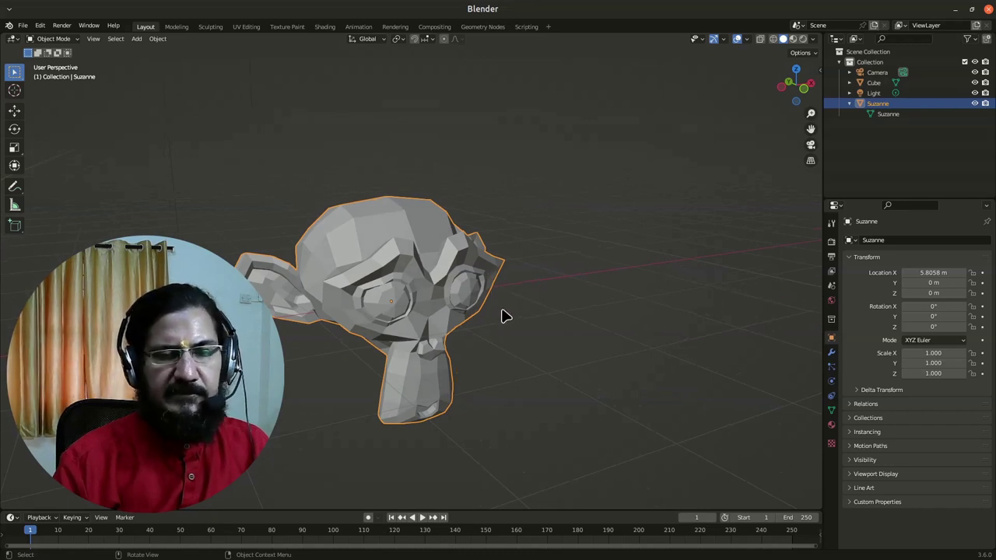